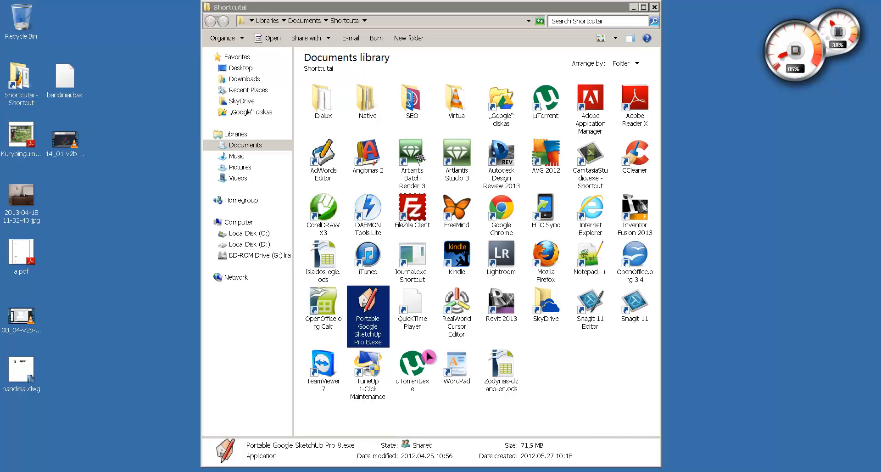
Start Google SketchUp Pro 8 with the Architectural Design - Millimeters template and delete the default human figure.
{"action": "double_click", "coordinate": [370, 303]}
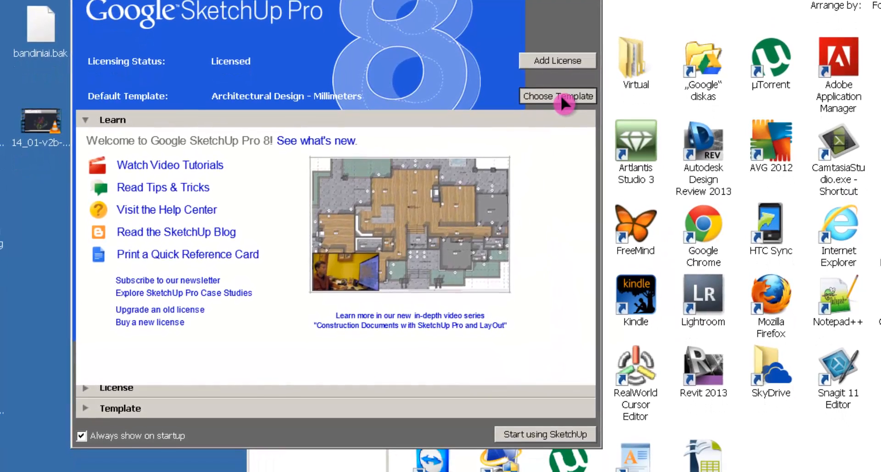
{"action": "left_click", "coordinate": [562, 128]}
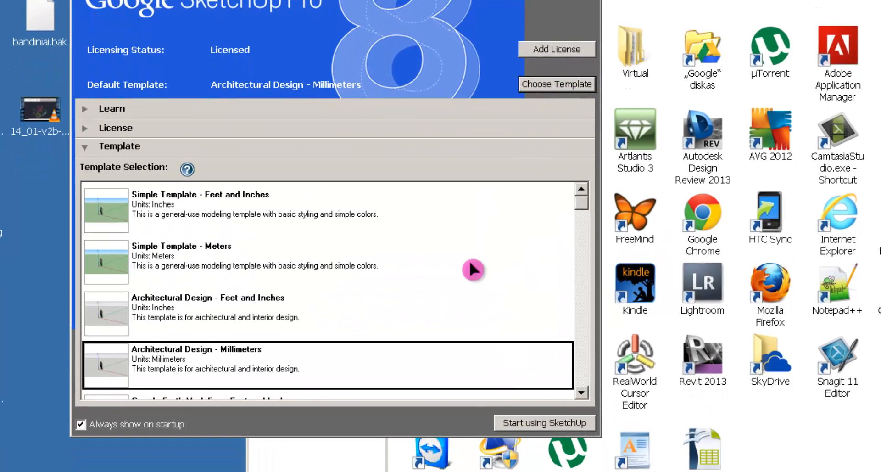
{"action": "scroll", "coordinate": [362, 298], "scroll_direction": "down", "scroll_amount": 1}
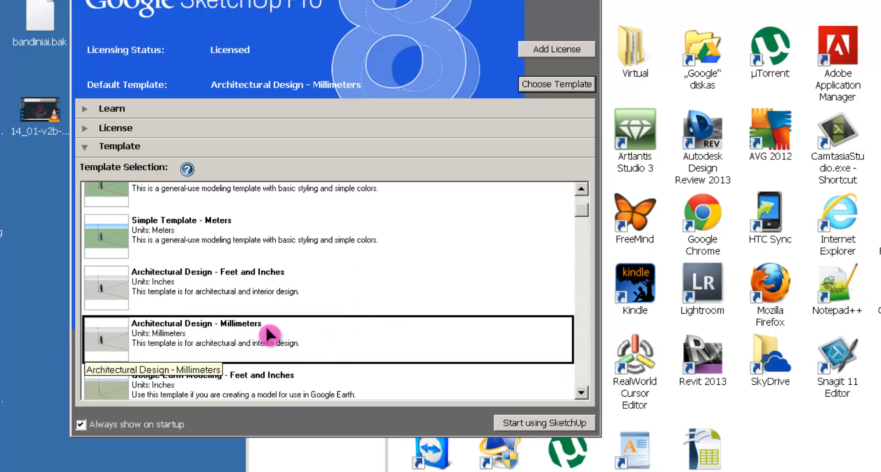
{"action": "left_click", "coordinate": [555, 431]}
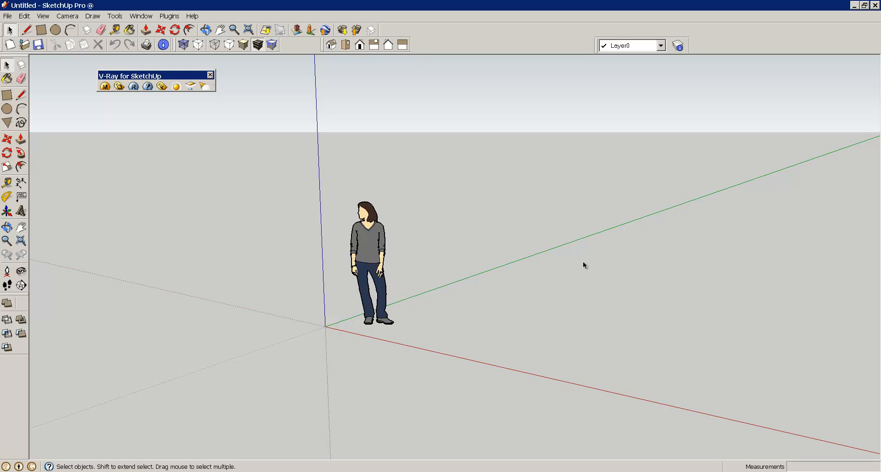
{"action": "left_click_drag", "start_coordinate": [254, 150], "coordinate": [492, 376]}
{"action": "key", "text": "Delete"}
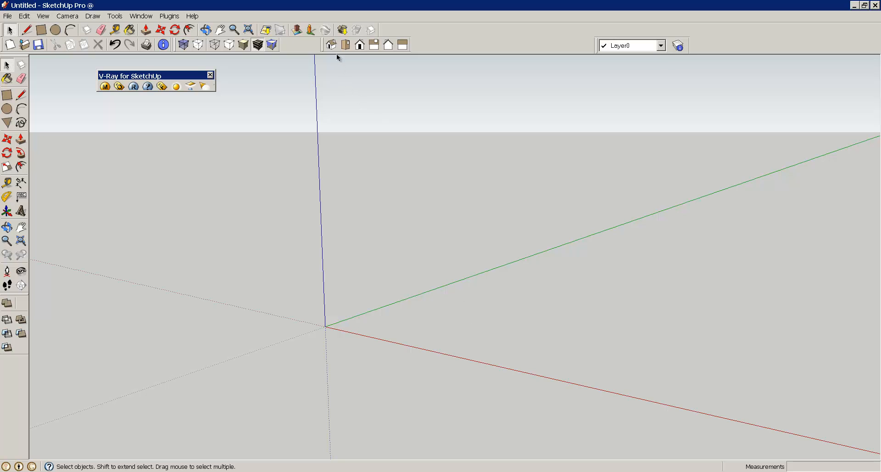
Open the 3D Warehouse and search it for "table" models.
{"action": "left_click", "coordinate": [340, 32]}
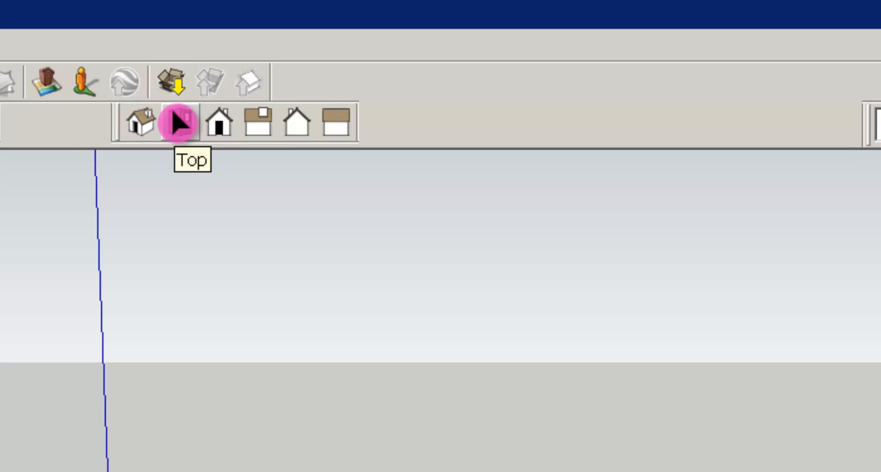
{"action": "left_click", "coordinate": [168, 80]}
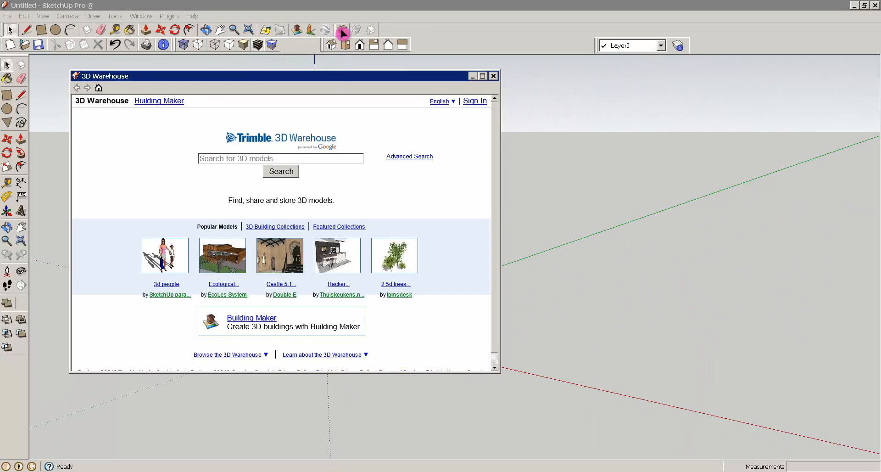
{"action": "left_click", "coordinate": [232, 163]}
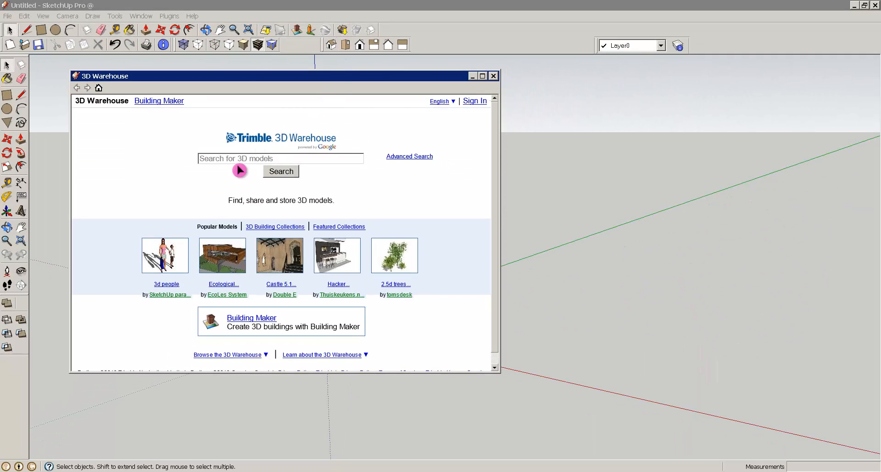
{"action": "left_click", "coordinate": [231, 162]}
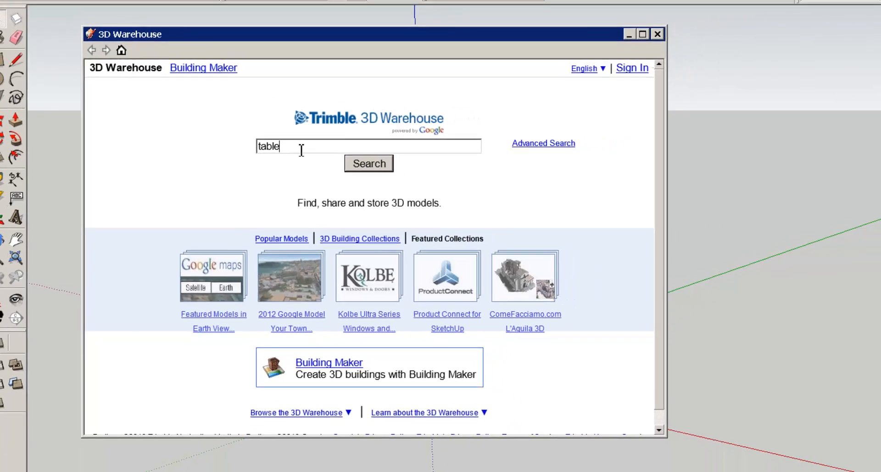
{"action": "key", "text": "Return"}
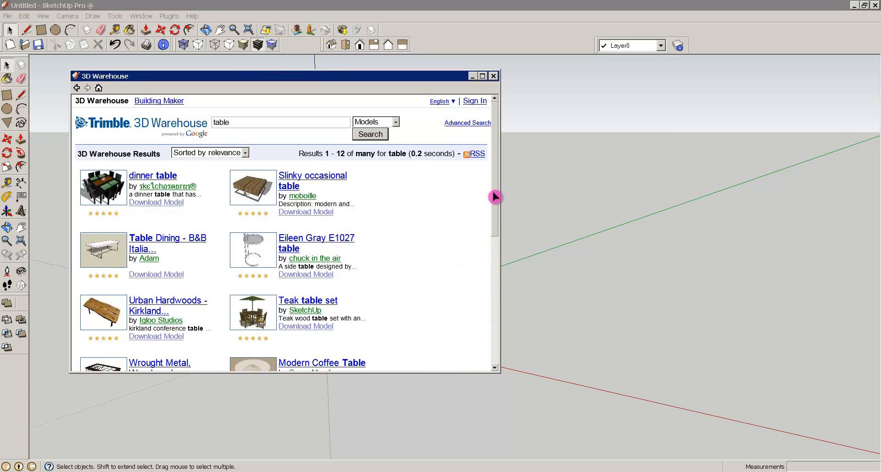
Browse the table search results in a maximized window up to page 3 and open the "Table secrétaire" model.
{"action": "left_click_drag", "start_coordinate": [494, 196], "coordinate": [497, 344]}
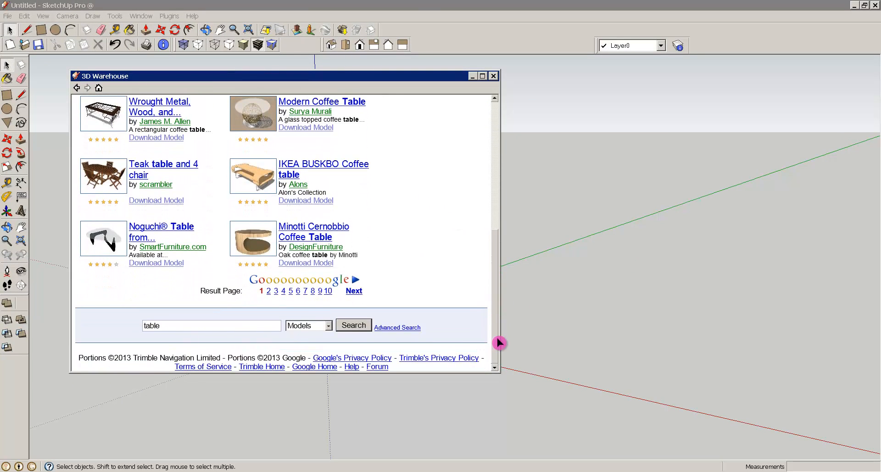
{"action": "left_click", "coordinate": [482, 76]}
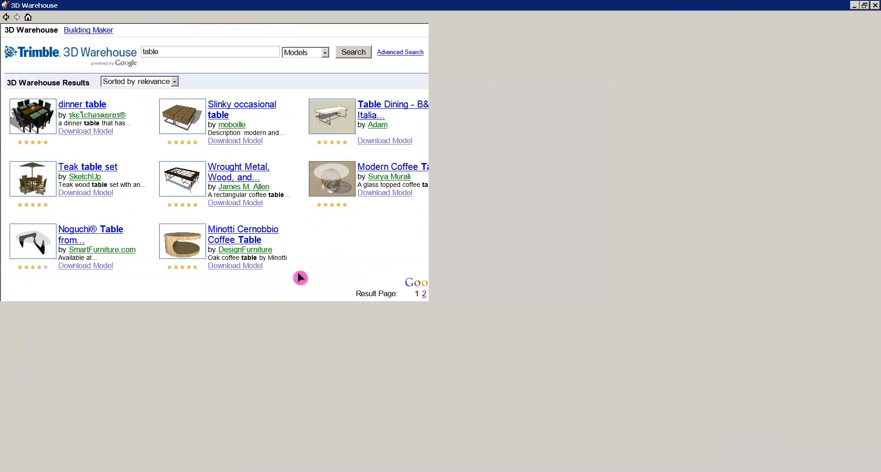
{"action": "left_click", "coordinate": [424, 295]}
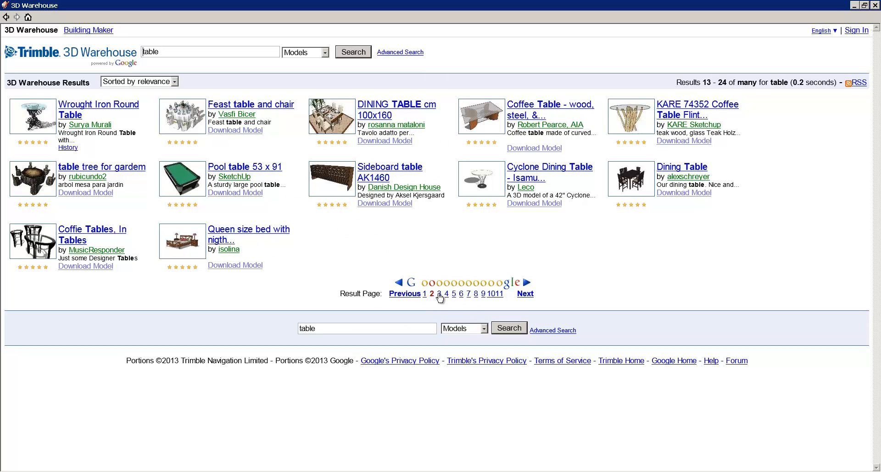
{"action": "left_click", "coordinate": [439, 294]}
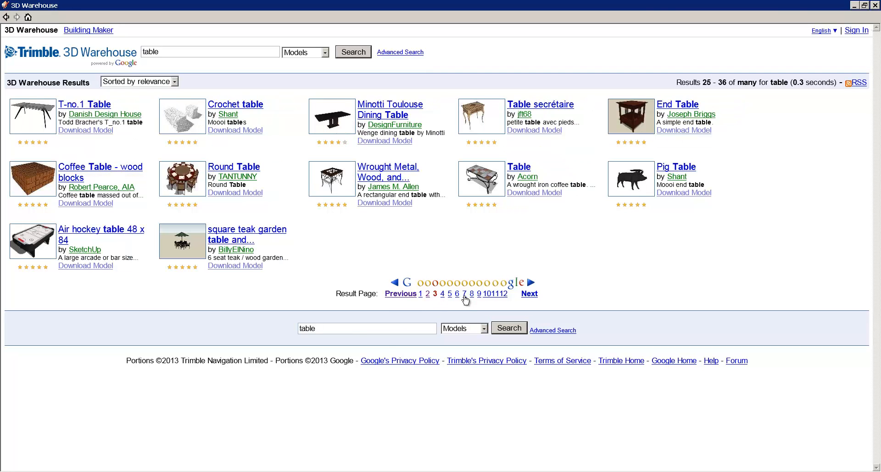
{"action": "left_click", "coordinate": [479, 112]}
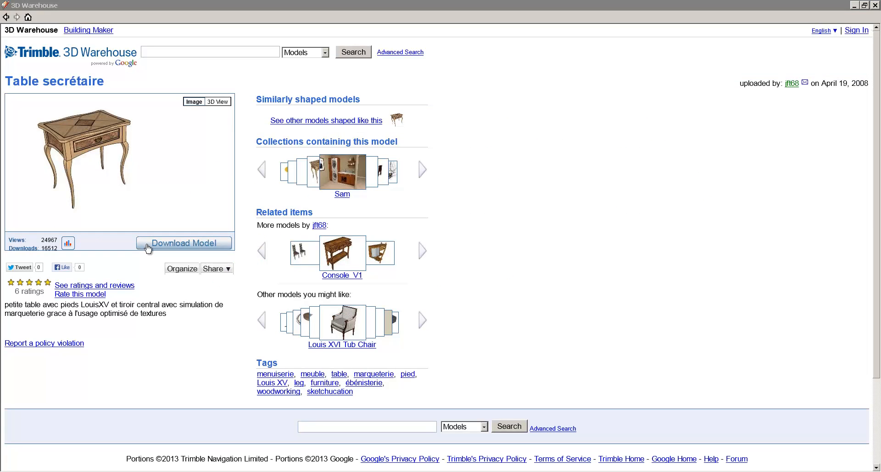
Download the Table secrétaire directly into the current model and place it at the axes origin.
{"action": "left_click", "coordinate": [193, 246]}
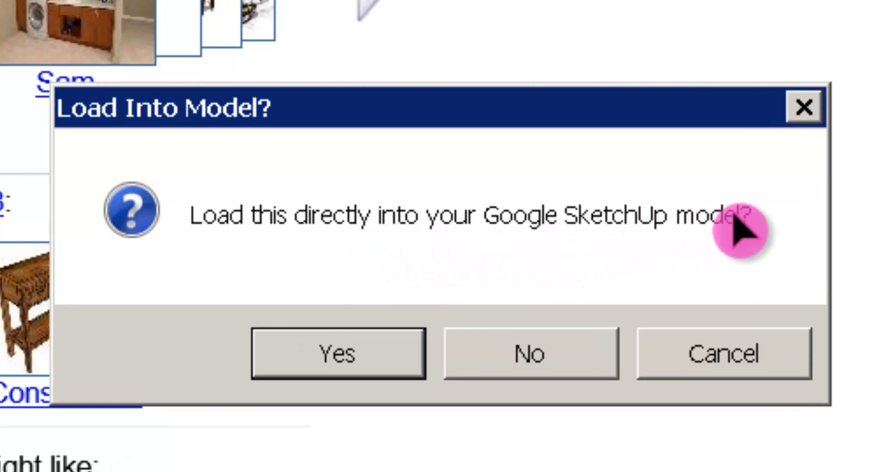
{"action": "left_click", "coordinate": [341, 367]}
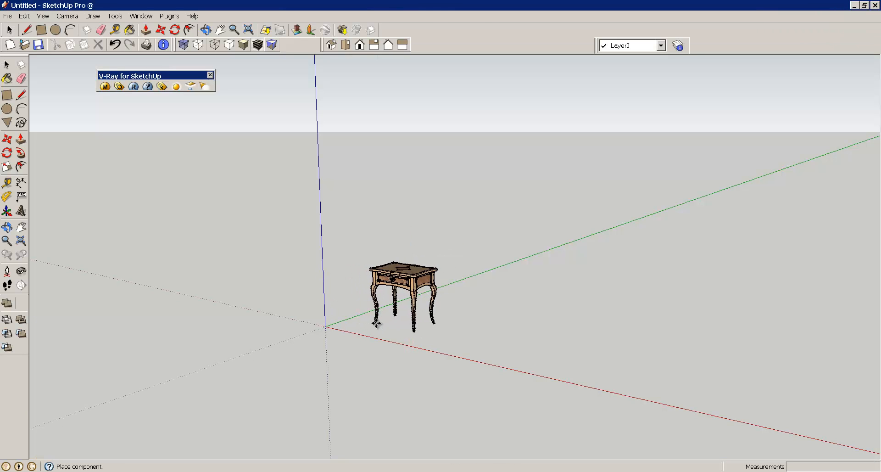
{"action": "left_click", "coordinate": [326, 325]}
{"action": "key", "text": "m"}
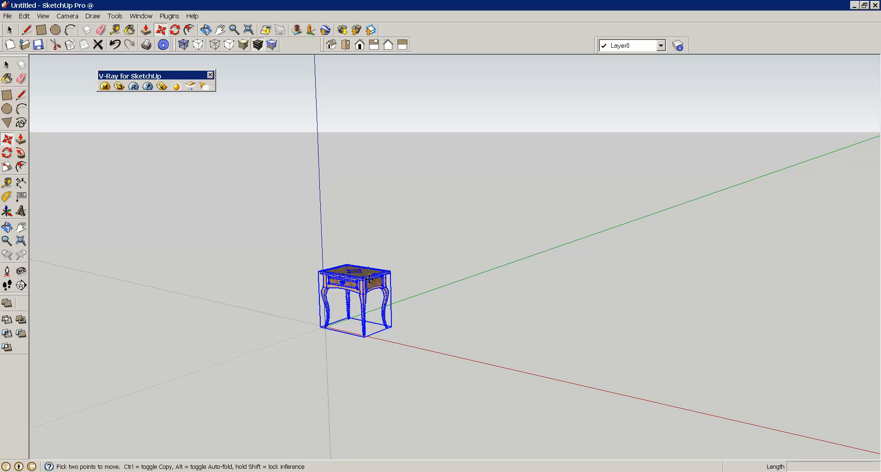
Begin a 3D model export of the table with AutoCAD DWG File (*.dwg) as the export type.
{"action": "left_click", "coordinate": [8, 17]}
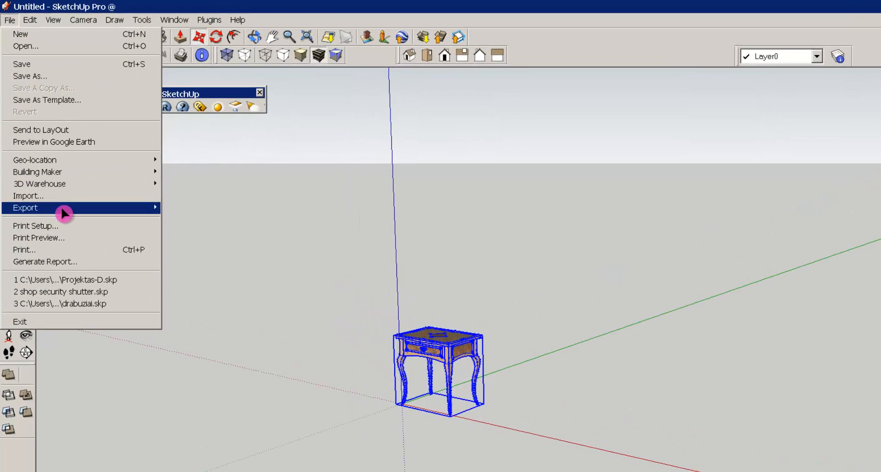
{"action": "mouse_move", "coordinate": [56, 167]}
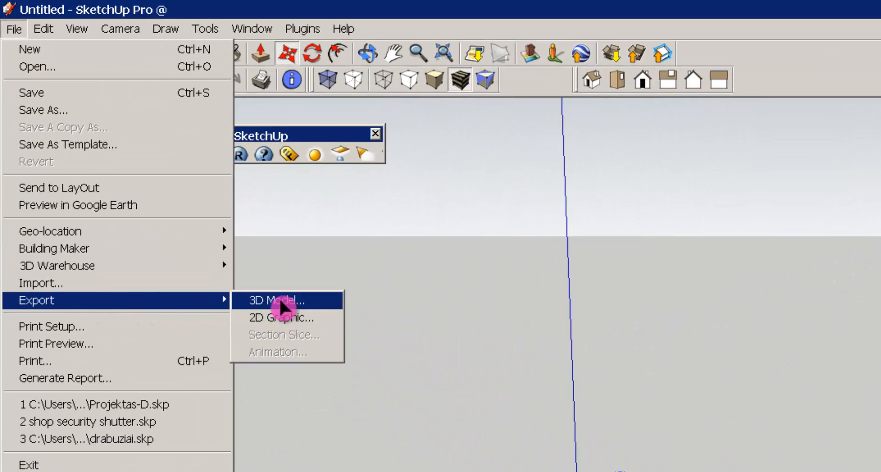
{"action": "left_click", "coordinate": [280, 300]}
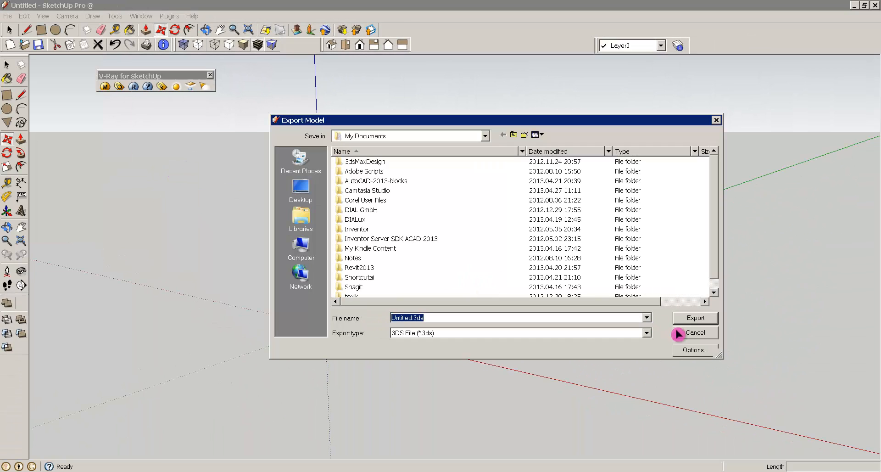
{"action": "left_click", "coordinate": [646, 335]}
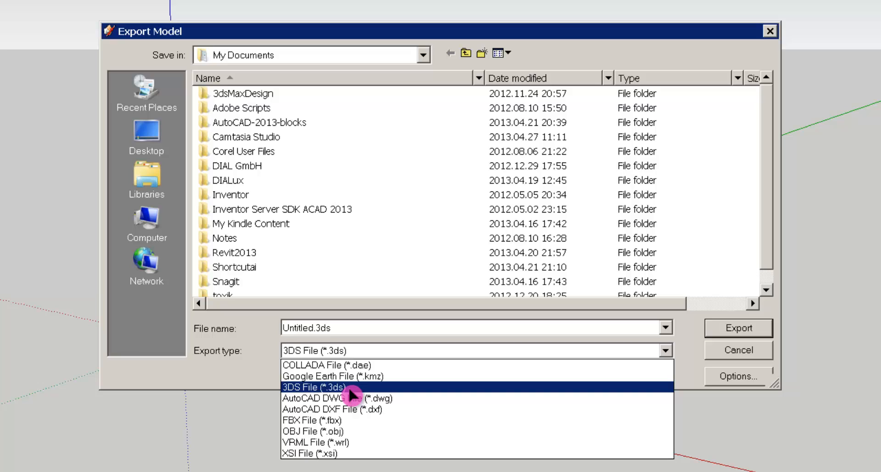
{"action": "left_click", "coordinate": [376, 399]}
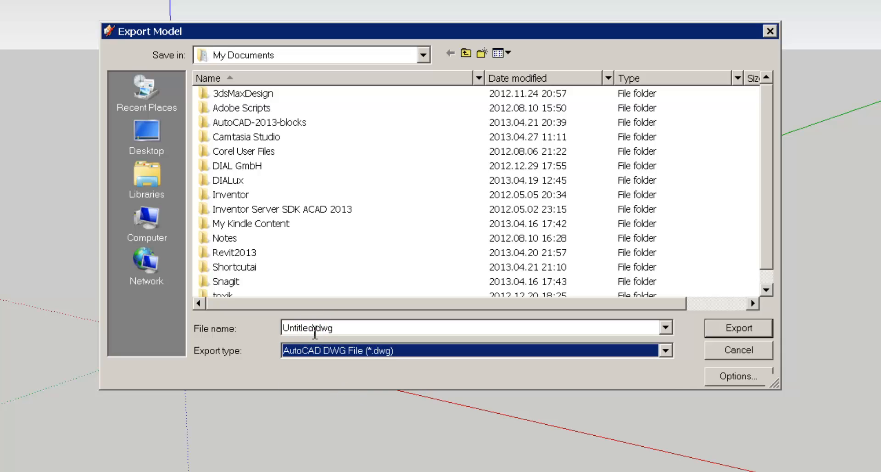
Name the export file Stalas-x, export it to the Desktop and dismiss the export audit message.
{"action": "double_click", "coordinate": [313, 328]}
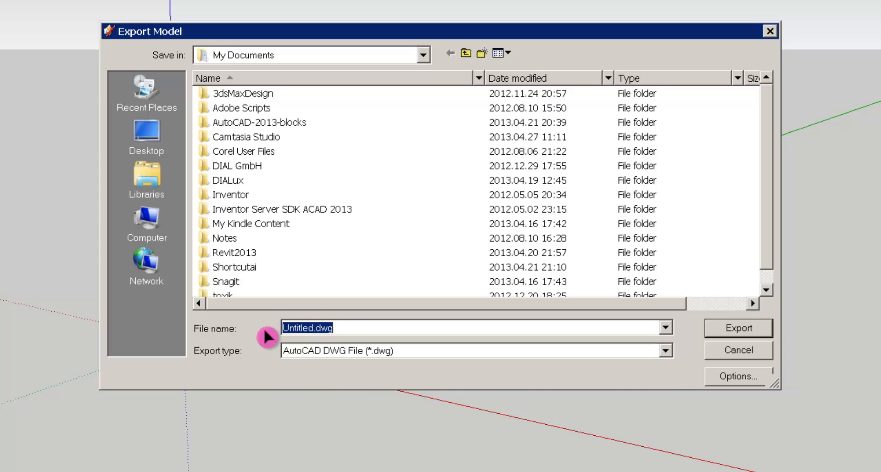
{"action": "type", "text": "Stalas"}
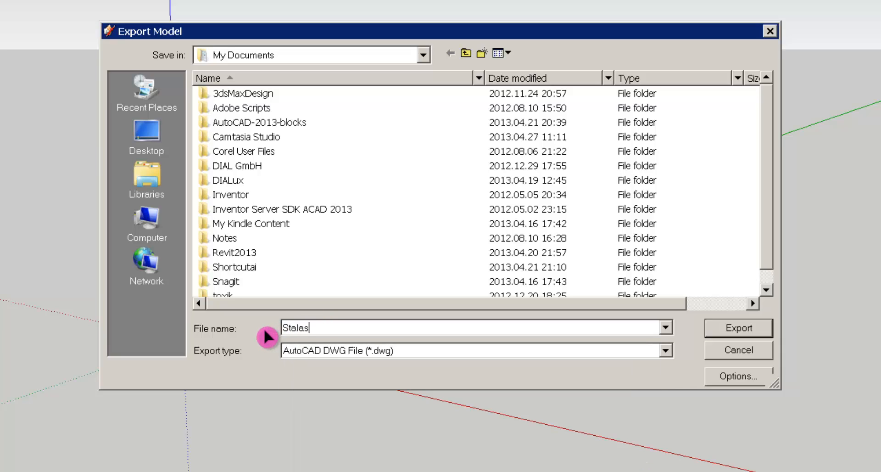
{"action": "type", "text": "-x"}
{"action": "left_click", "coordinate": [156, 134]}
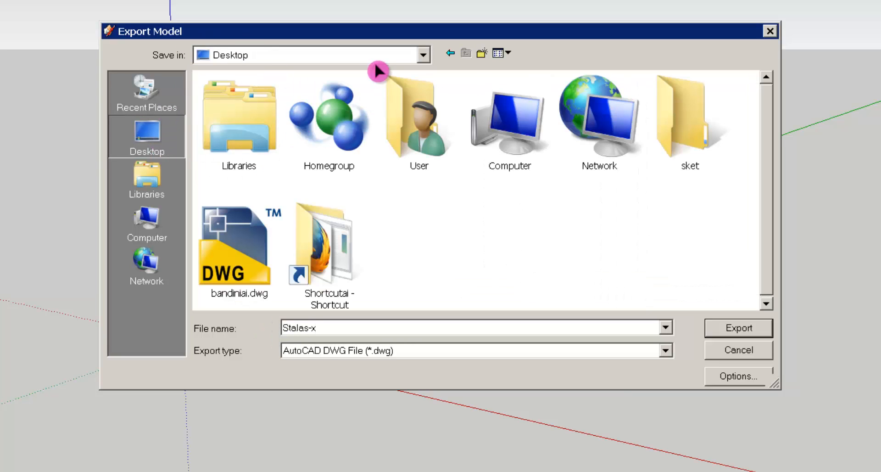
{"action": "left_click", "coordinate": [748, 331]}
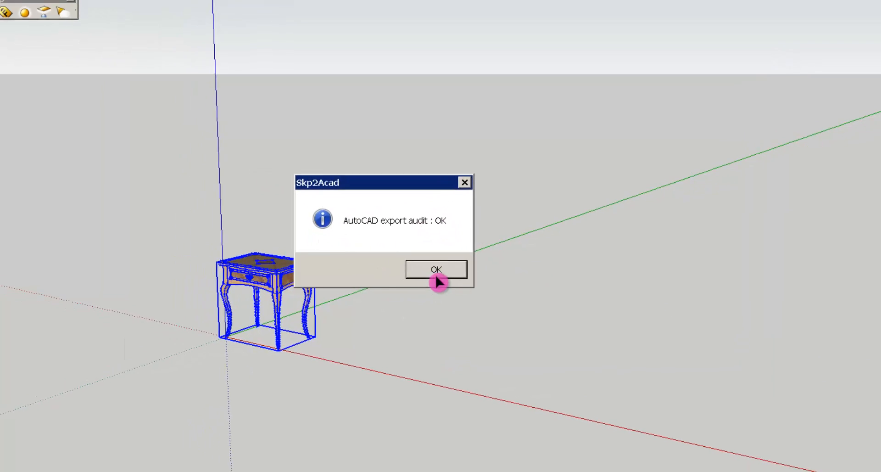
{"action": "left_click", "coordinate": [436, 271]}
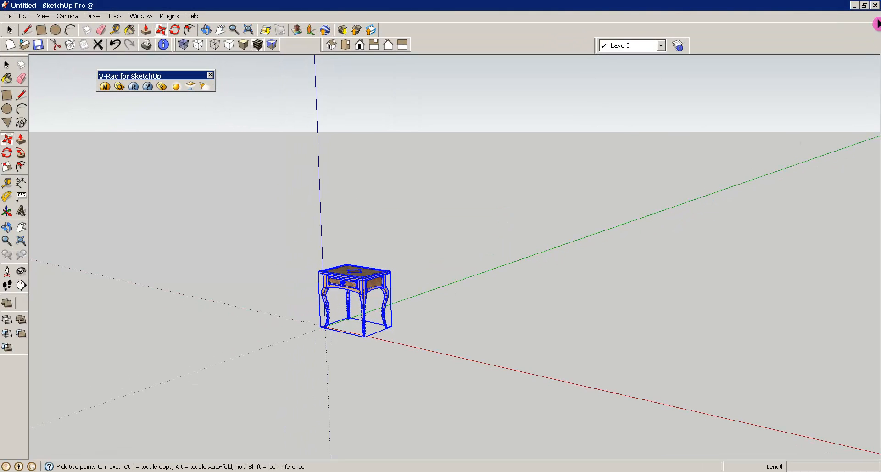
Close SketchUp without saving the untitled model and minimize the Shortcutai folder window.
{"action": "left_click", "coordinate": [874, 5]}
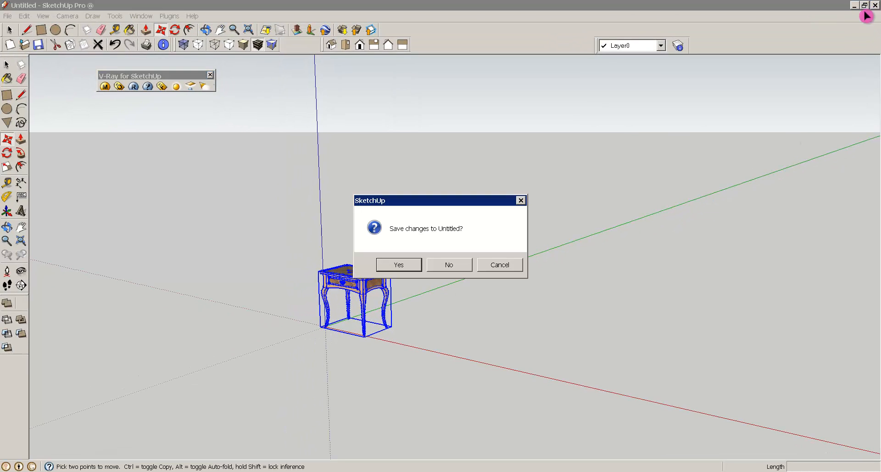
{"action": "left_click", "coordinate": [448, 266]}
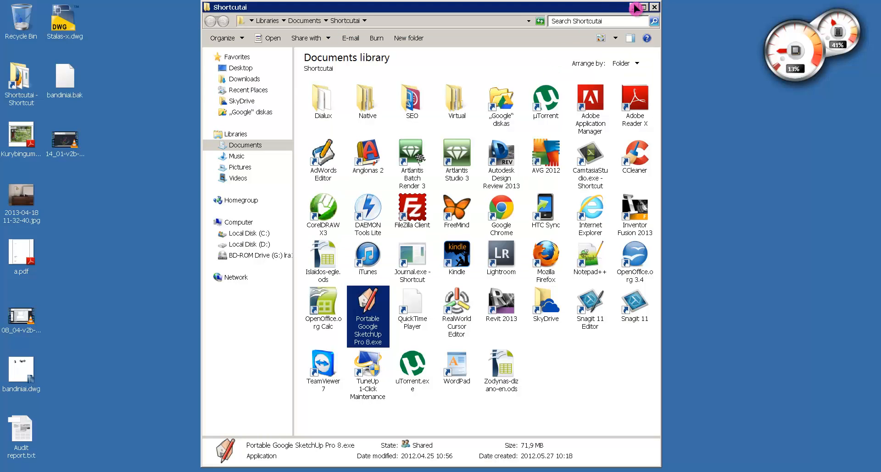
{"action": "left_click", "coordinate": [630, 6]}
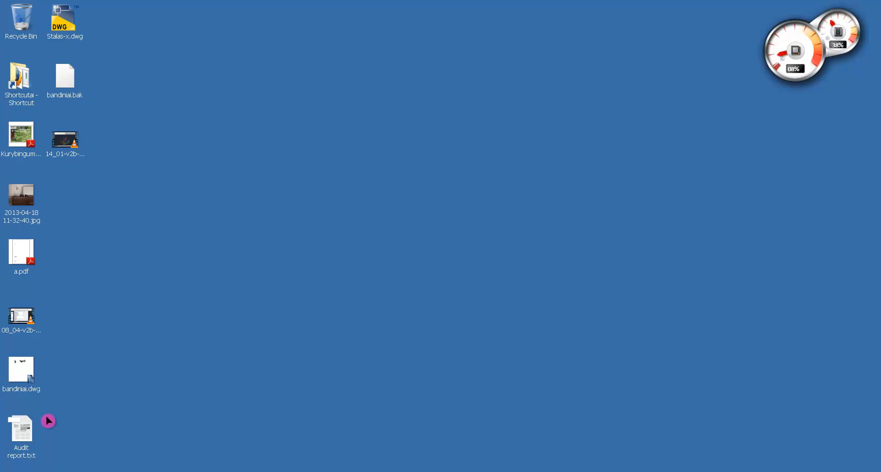
Open Stalas-x.dwg from the desktop in AutoCAD 2013, continuing past the foreign DWG file warning.
{"action": "left_click", "coordinate": [66, 20]}
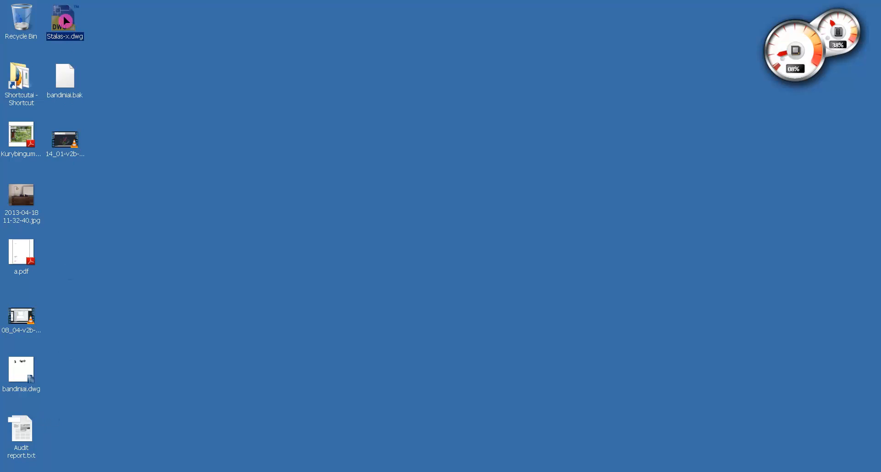
{"action": "double_click", "coordinate": [66, 21]}
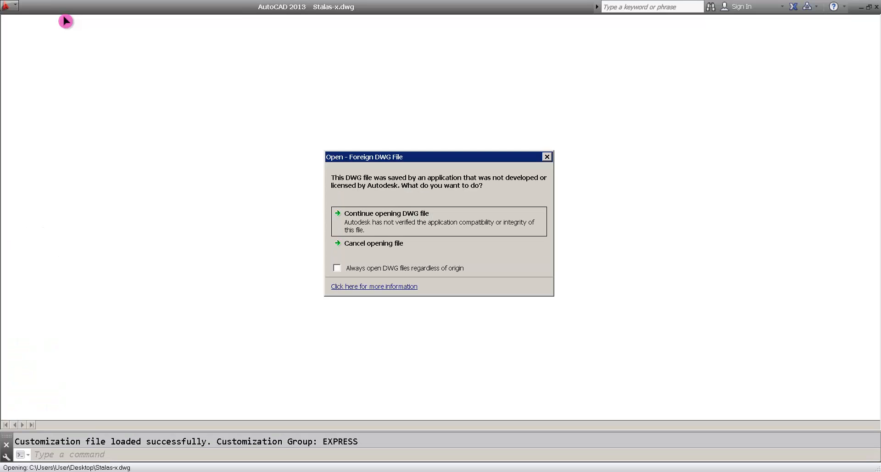
{"action": "left_click", "coordinate": [390, 220]}
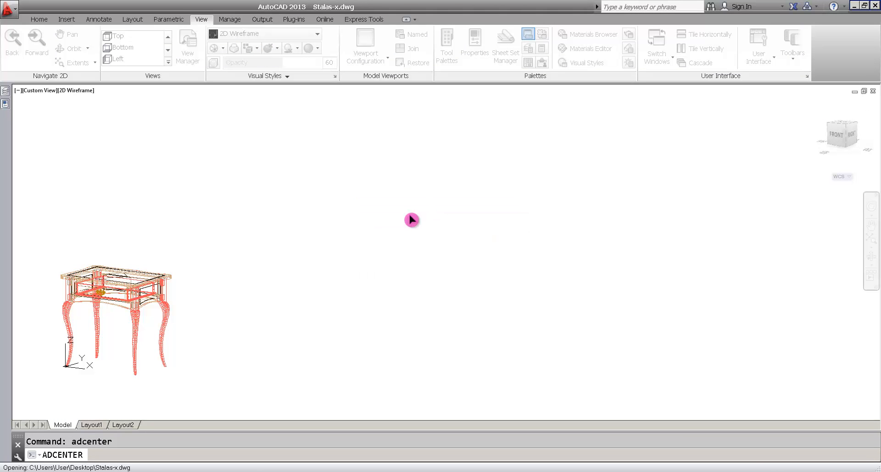
Check distances on the imported table with the Distance measurement, starting from the leg's foot at the origin.
{"action": "middle_click_drag", "start_coordinate": [271, 210], "coordinate": [581, 144]}
{"action": "scroll", "coordinate": [432, 294], "scroll_direction": "up", "scroll_amount": 2}
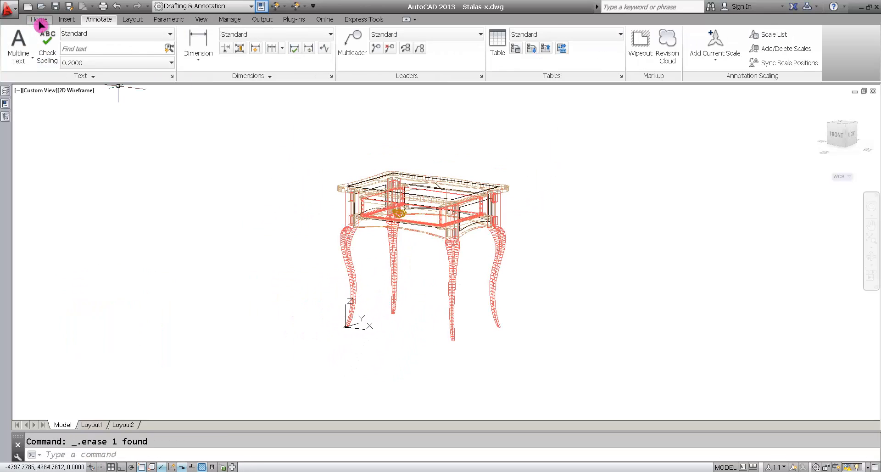
{"action": "left_click", "coordinate": [39, 20]}
{"action": "left_click", "coordinate": [721, 42]}
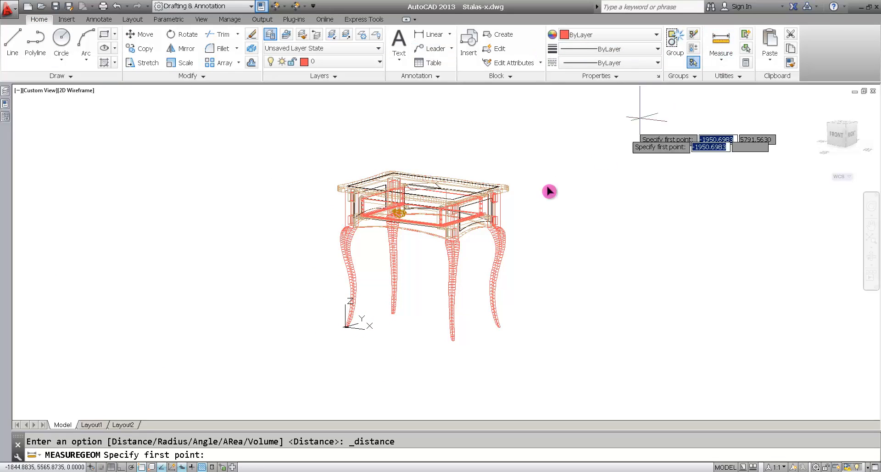
{"action": "left_click", "coordinate": [345, 327]}
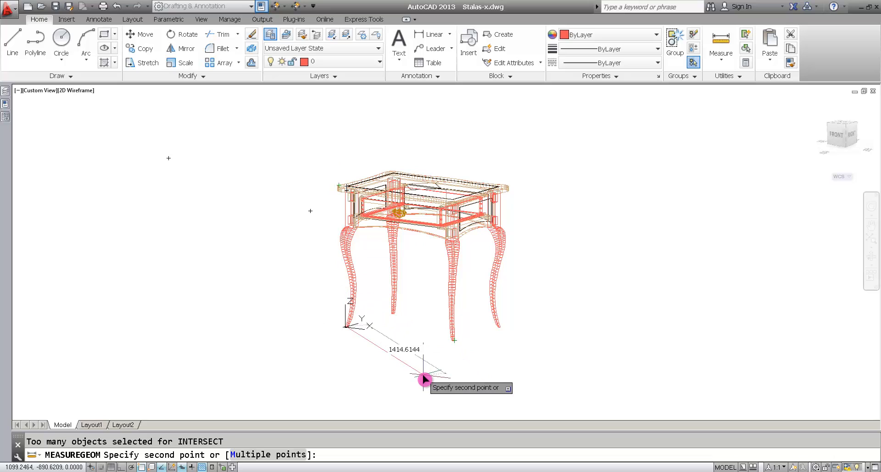
{"action": "key", "text": "Escape"}
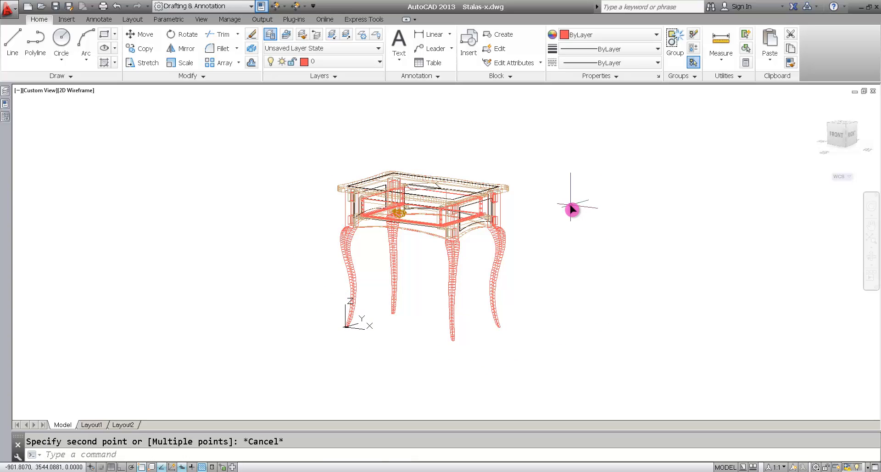